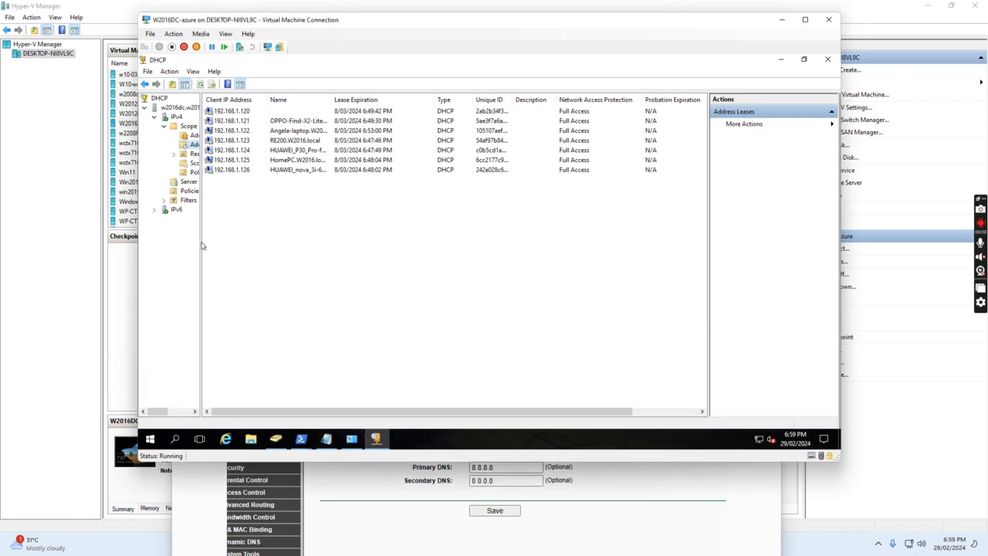
- Review the scope's 003 Router and 006 DNS Servers options alongside the TP-LINK DHCP settings snip, and minimise the snip
{"action": "left_click_drag", "start_coordinate": [202, 247], "coordinate": [245, 247]}
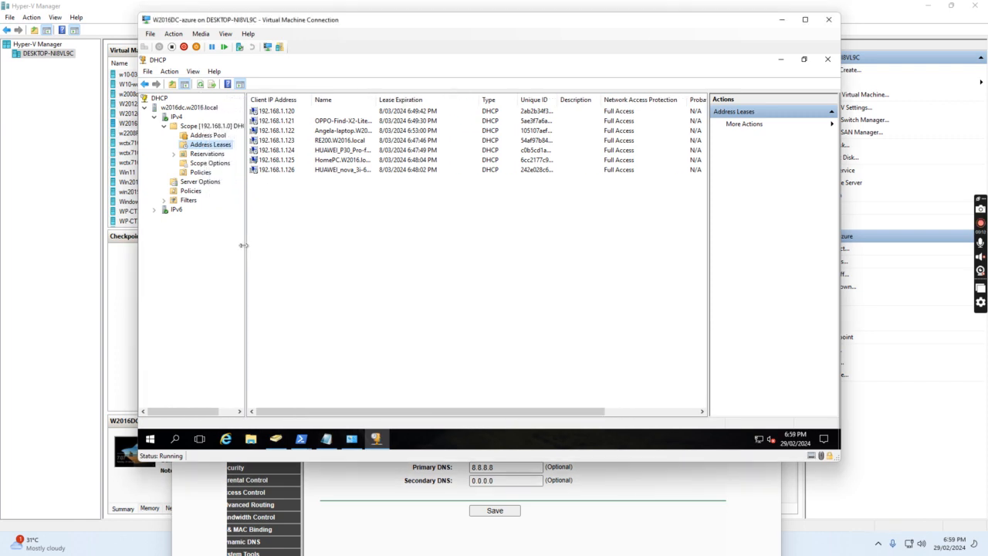
{"action": "left_click", "coordinate": [208, 163]}
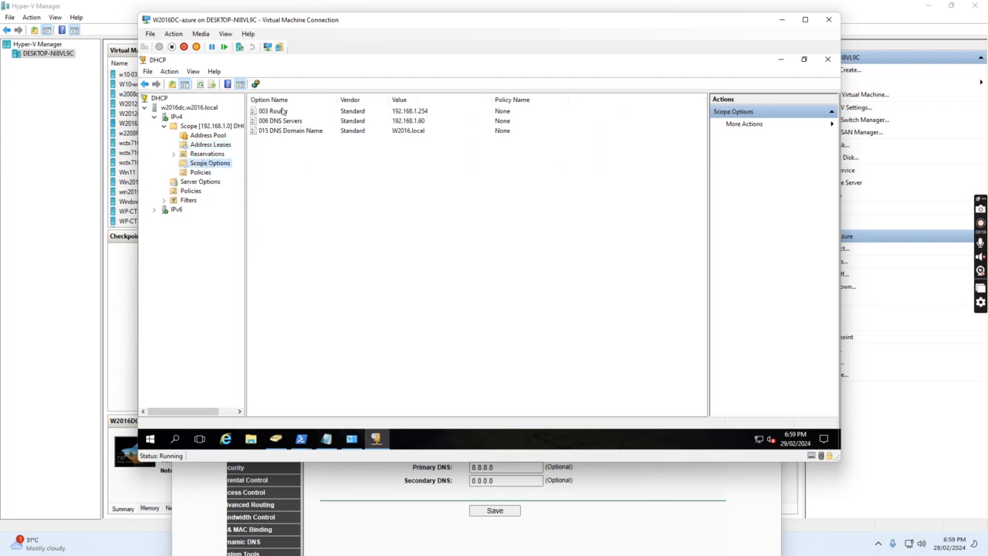
{"action": "left_click", "coordinate": [274, 113]}
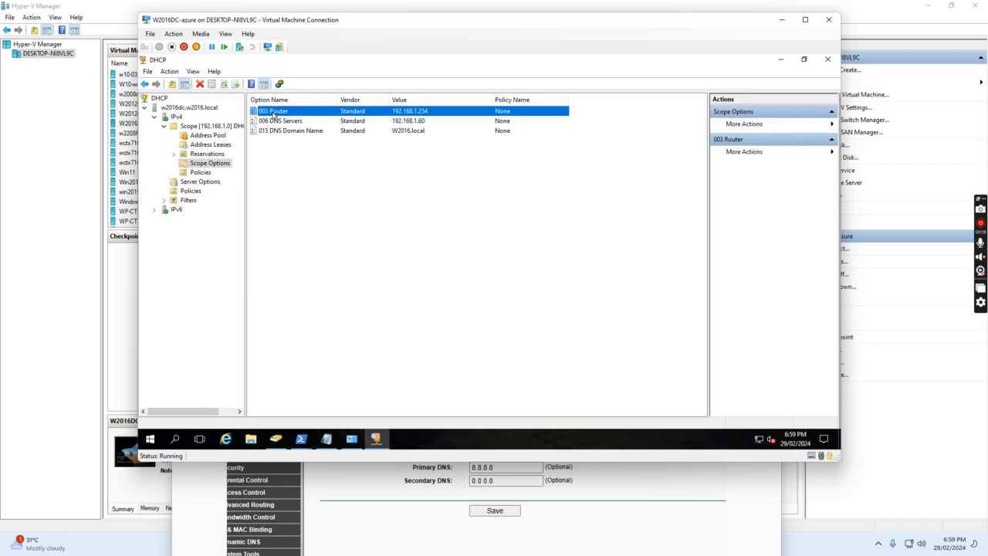
{"action": "left_click", "coordinate": [276, 122]}
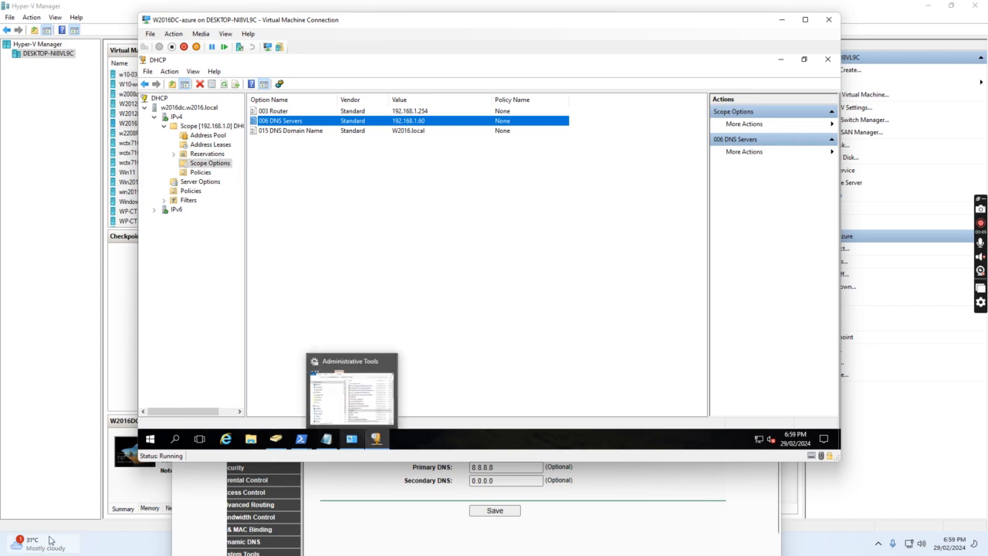
{"action": "left_click", "coordinate": [548, 542]}
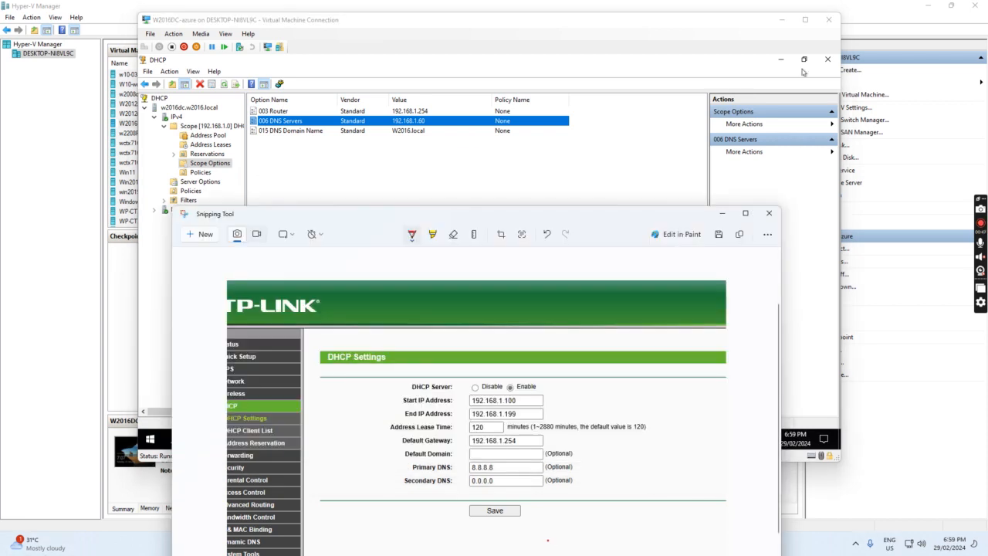
{"action": "left_click", "coordinate": [723, 214]}
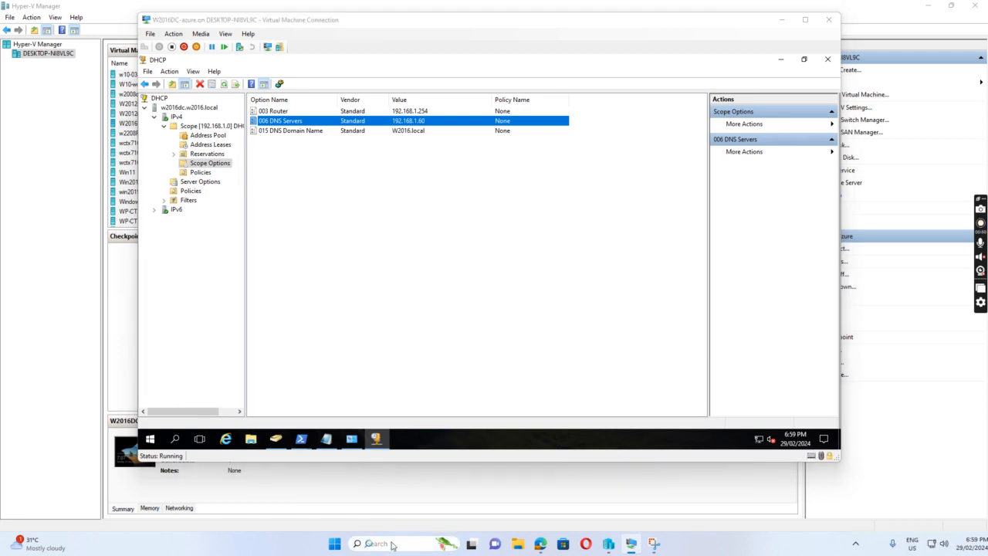
- Start a Remote Desktop Connection from the host to 192.168.1.125 and trust the connection
{"action": "left_click", "coordinate": [397, 540]}
{"action": "type", "text": "mstsc"}
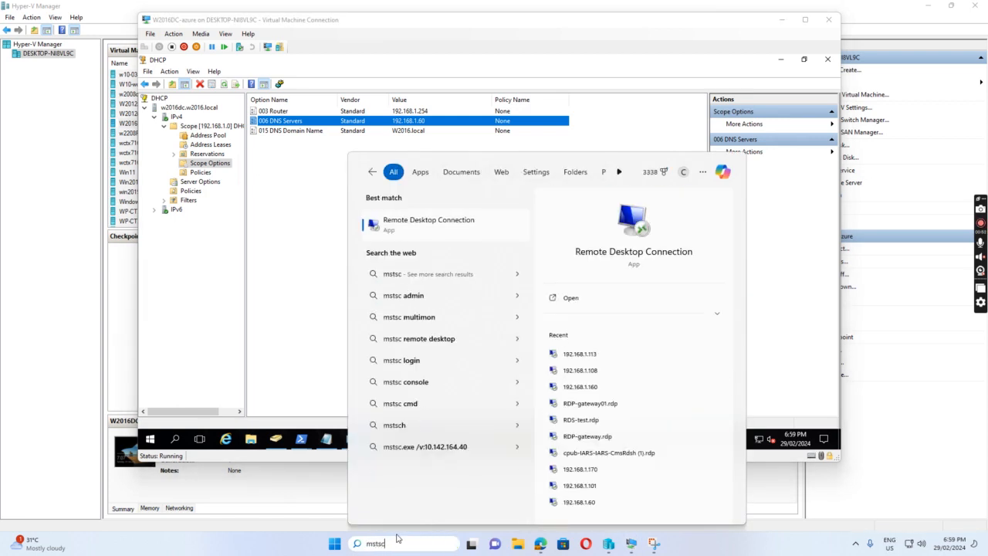
{"action": "key", "text": "Return"}
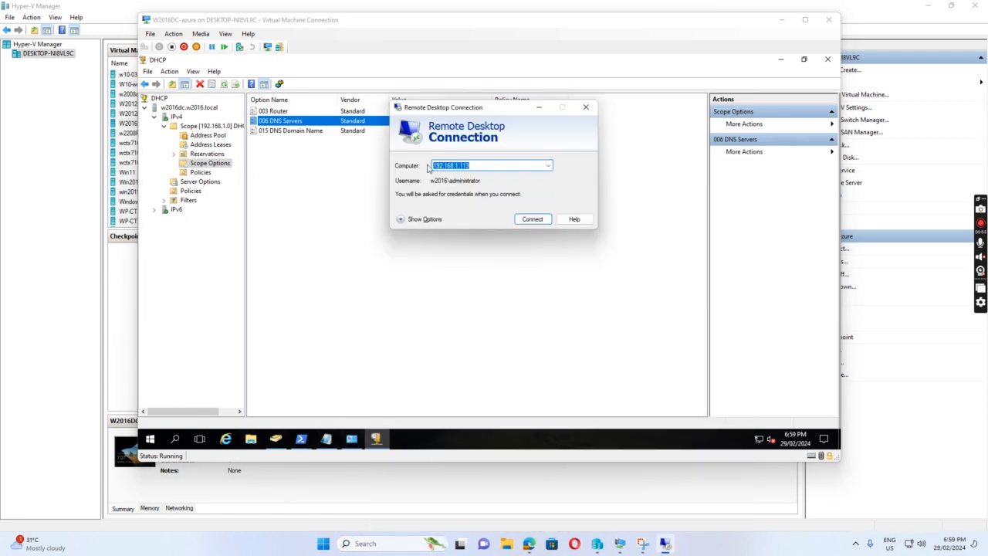
{"action": "left_click_drag", "start_coordinate": [464, 165], "coordinate": [481, 165]}
{"action": "type", "text": "24"}
{"action": "key", "text": "BackSpace"}
{"action": "type", "text": "5"}
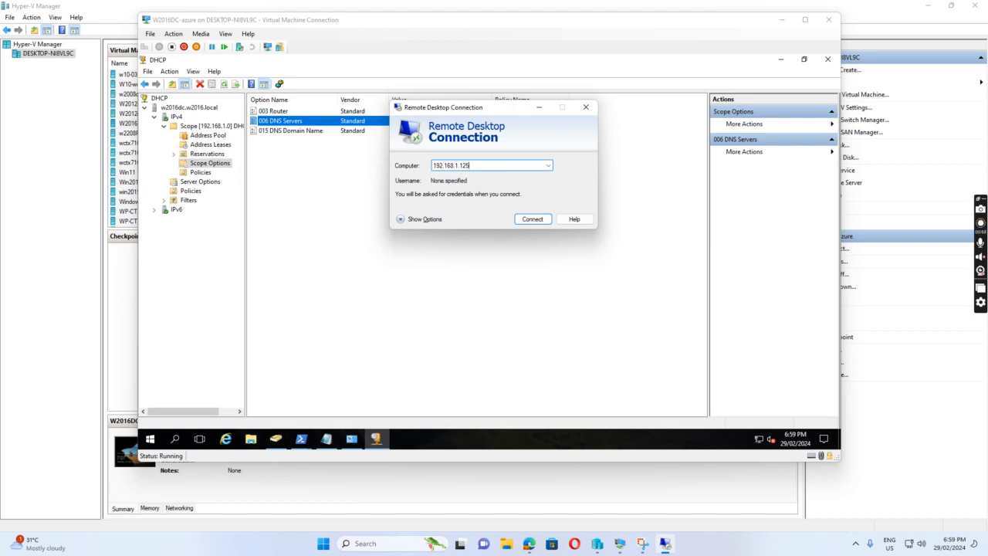
{"action": "key", "text": "Return"}
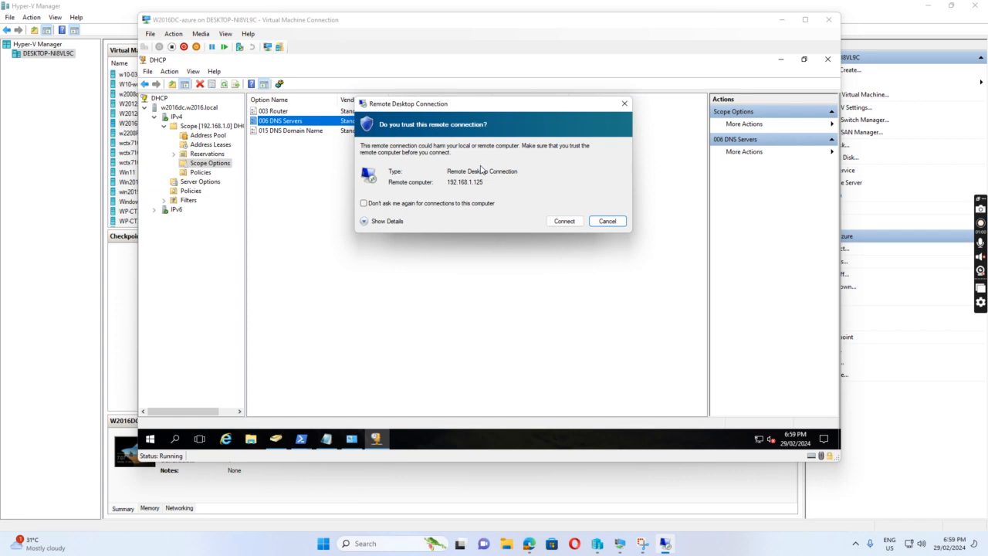
{"action": "left_click", "coordinate": [564, 222]}
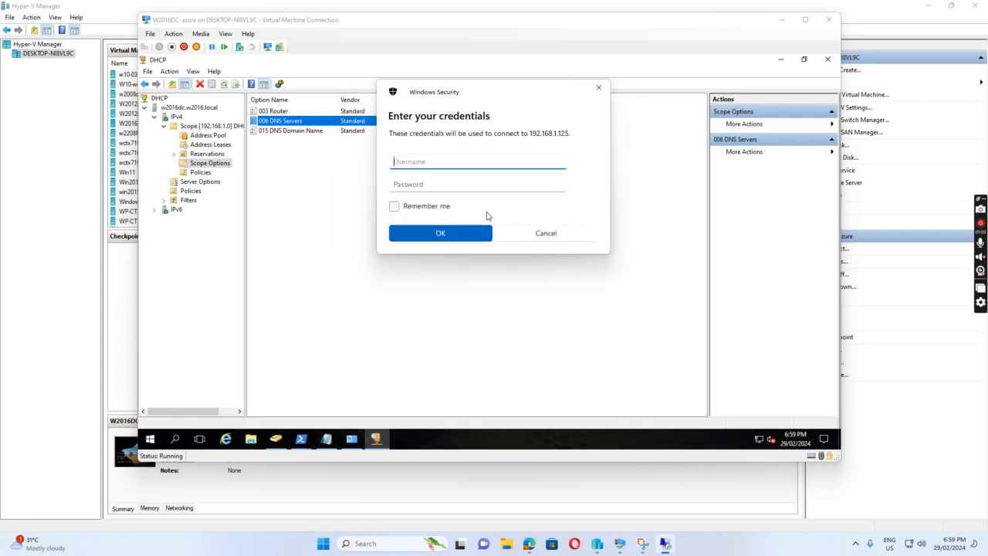
- Sign in to the remote computer as w2016\administrator with the account password and accept its certificate
{"action": "type", "text": "w2016\\administrator"}
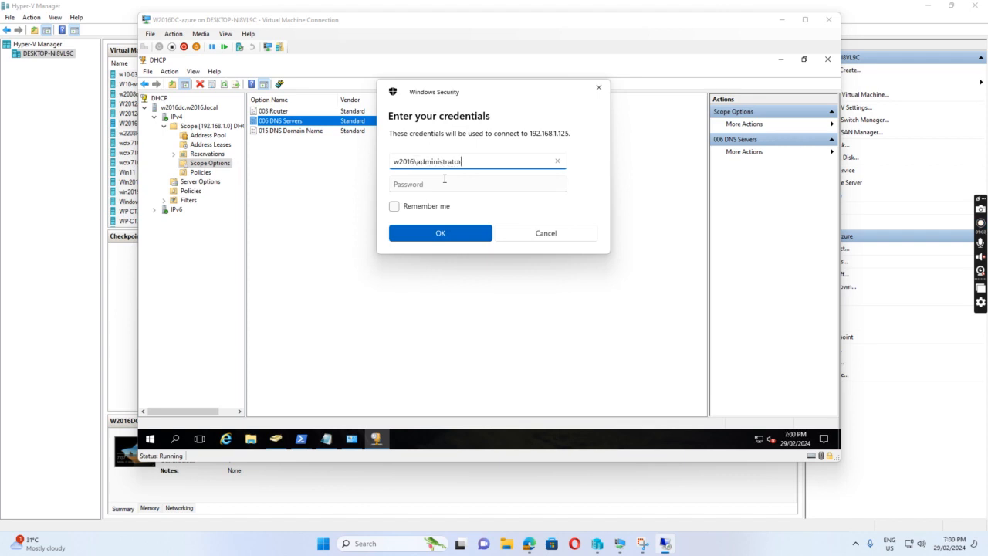
{"action": "key", "text": "Tab"}
{"action": "type", "text": "••••"}
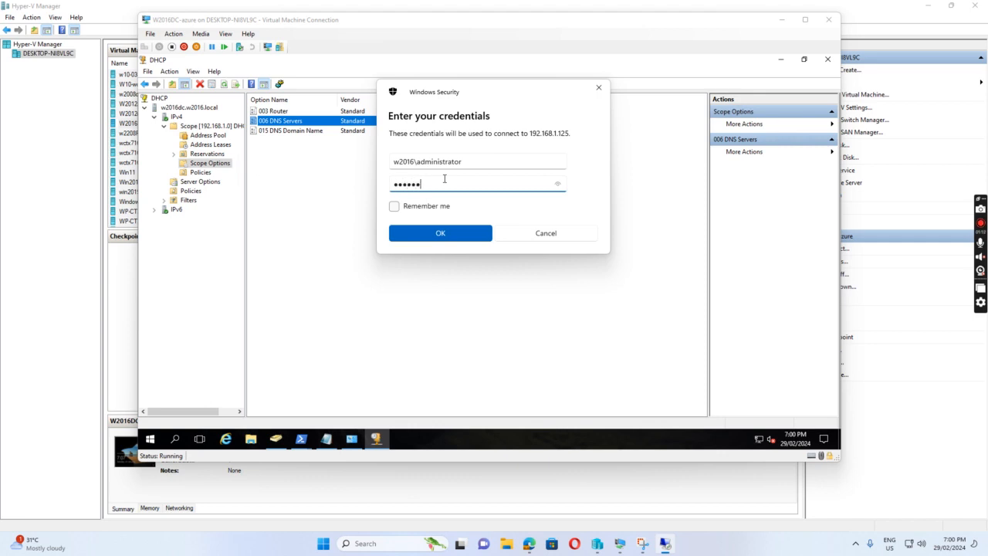
{"action": "key", "text": "Return"}
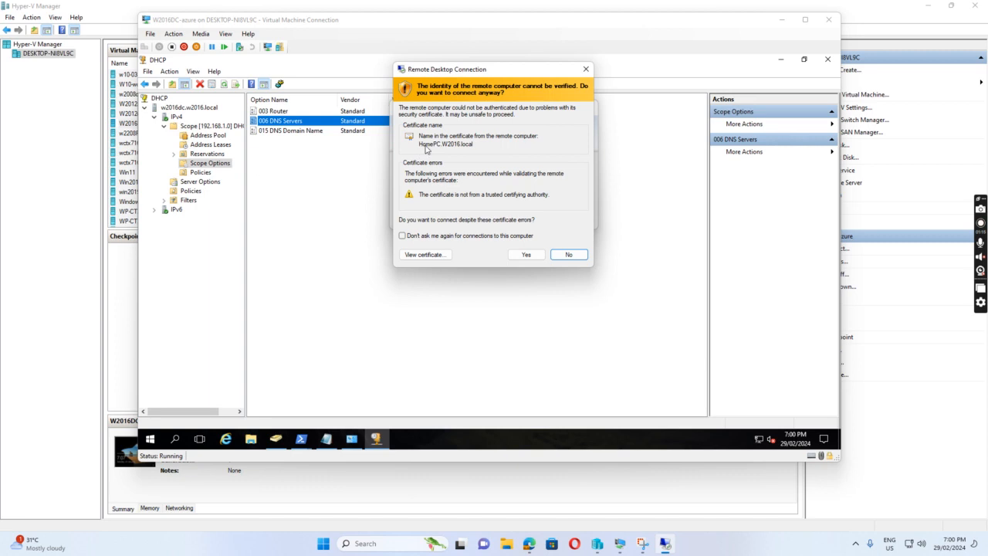
{"action": "left_click", "coordinate": [524, 254]}
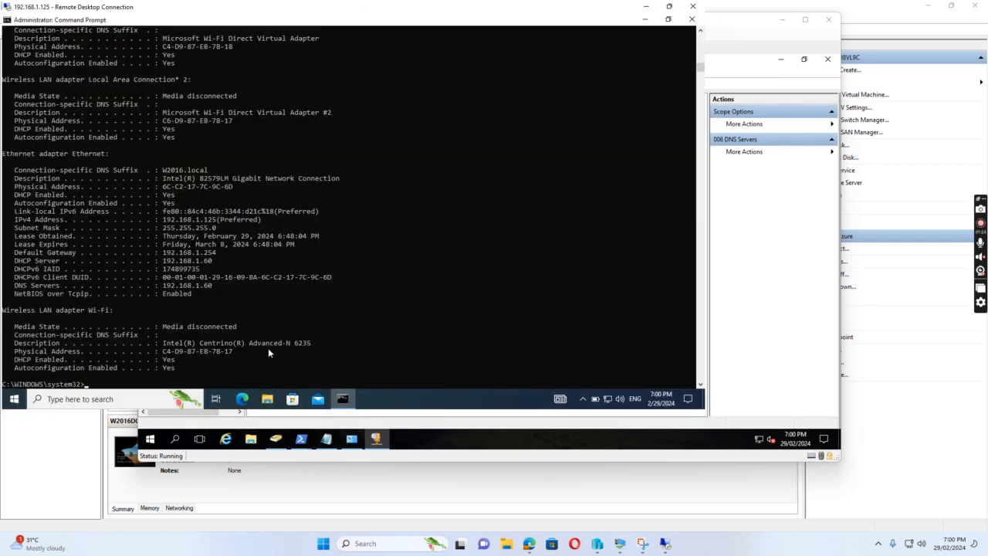
- List the remote computer's full adapter configuration with ipconfig, and minimise the remote session after reading it
{"action": "scroll", "coordinate": [335, 288], "scroll_direction": "down", "scroll_amount": 1}
{"action": "type", "text": "ipconfig /"}
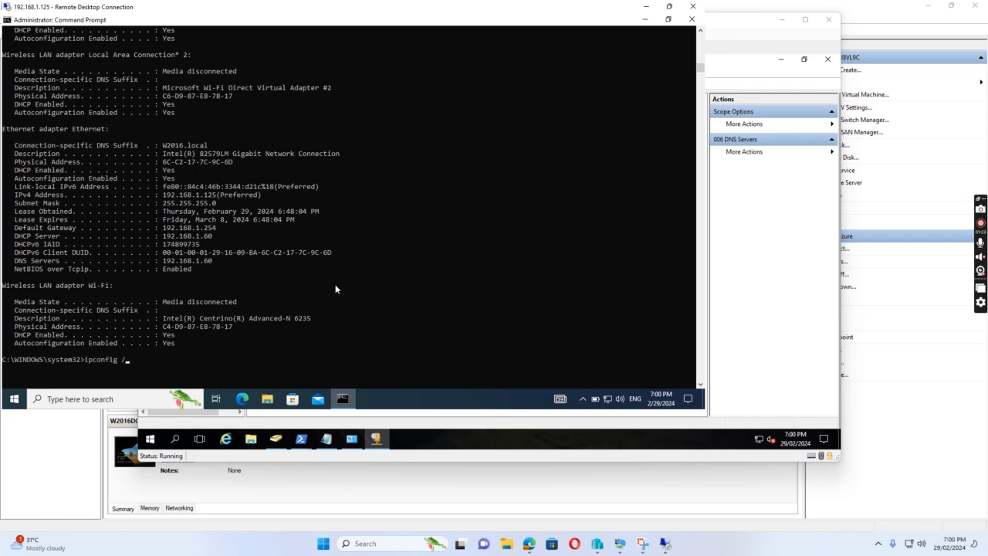
{"action": "key", "text": "Return"}
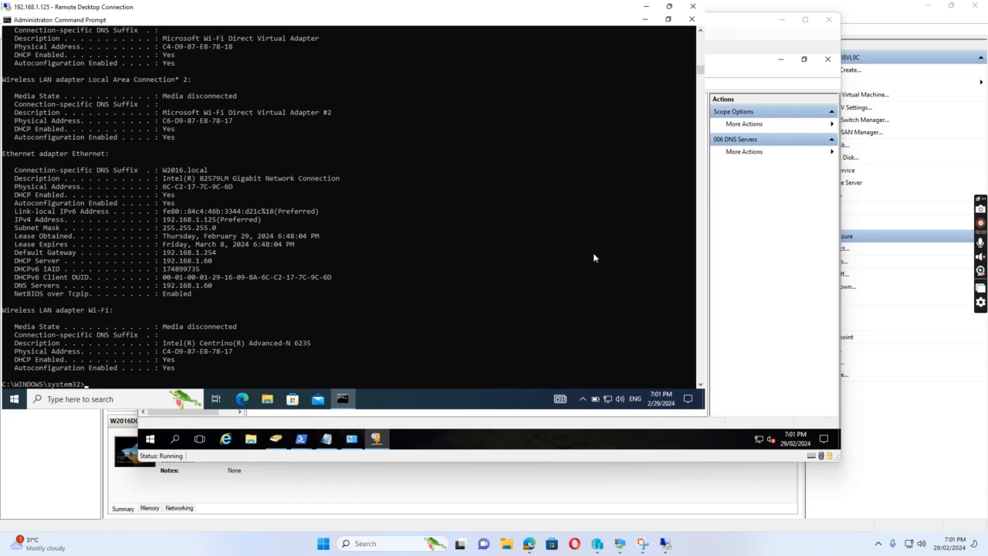
{"action": "left_click", "coordinate": [645, 8]}
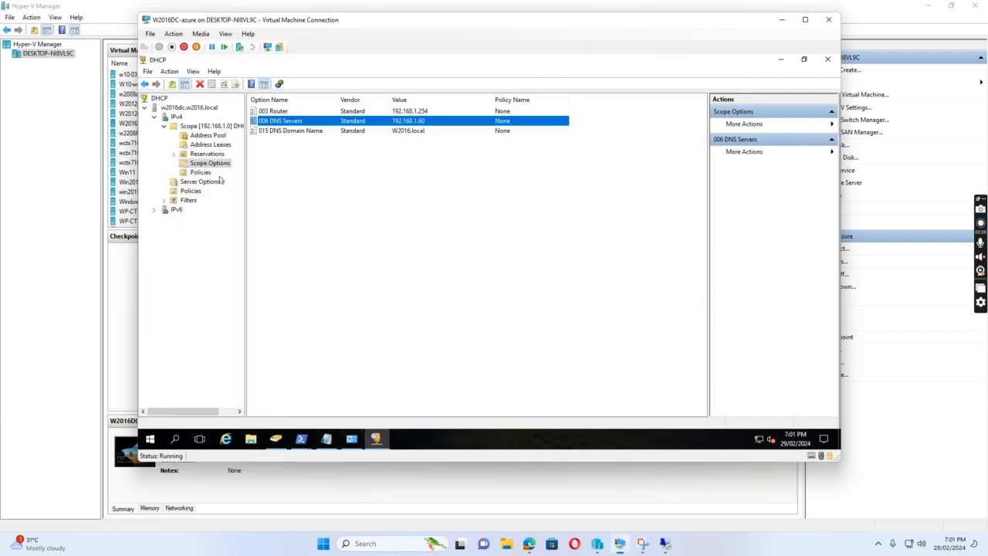
- Convert the 192.168.1.125 address lease into a DHCP reservation
{"action": "left_click", "coordinate": [199, 145]}
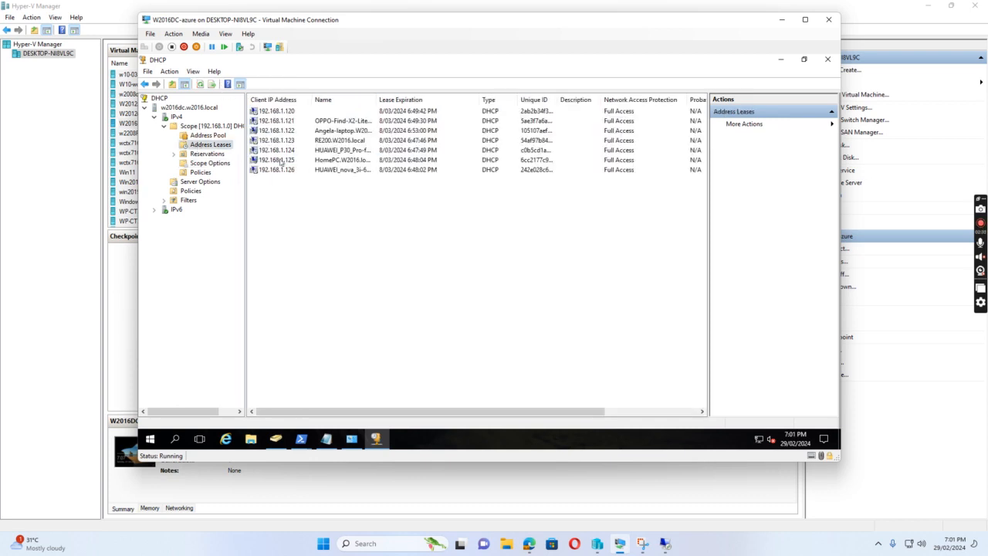
{"action": "left_click", "coordinate": [280, 161]}
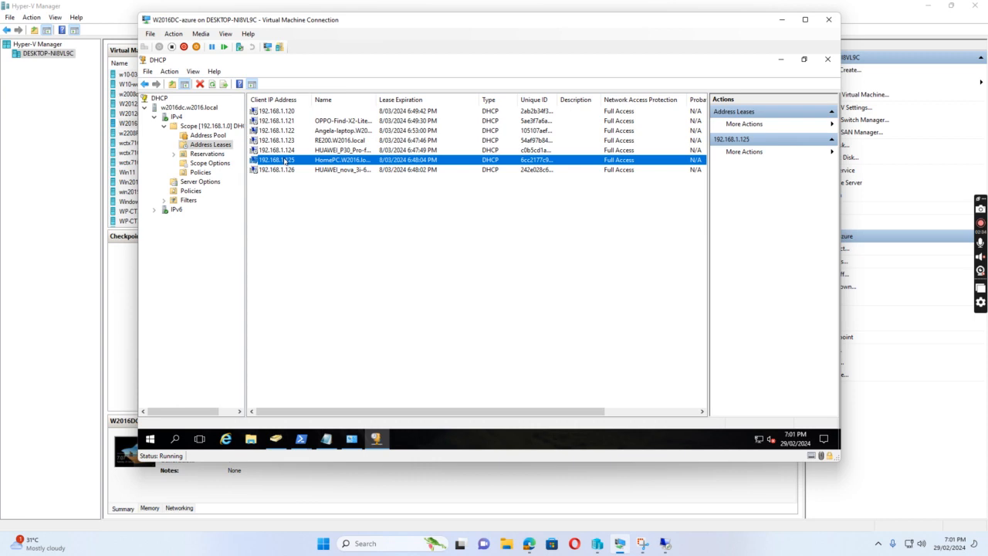
{"action": "right_click", "coordinate": [285, 160]}
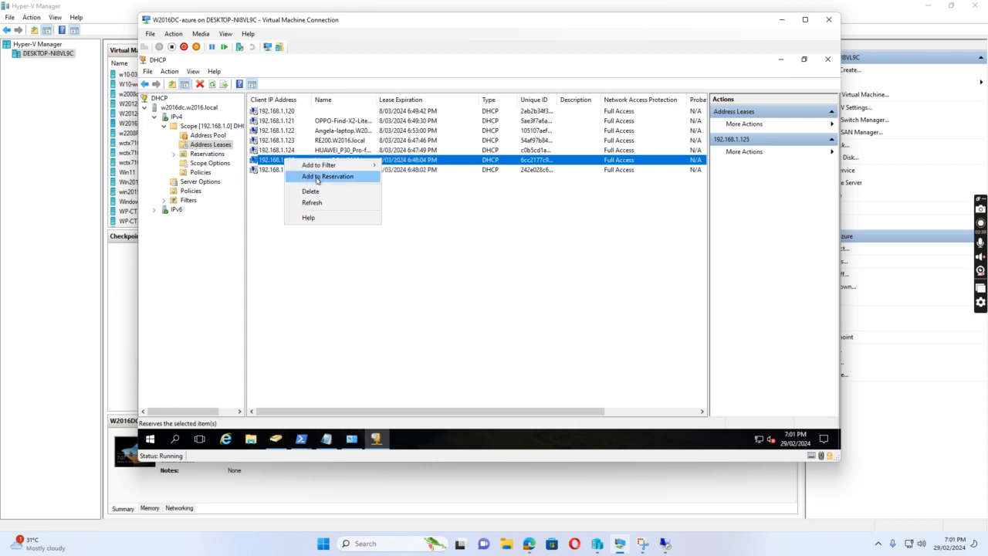
{"action": "left_click", "coordinate": [317, 177]}
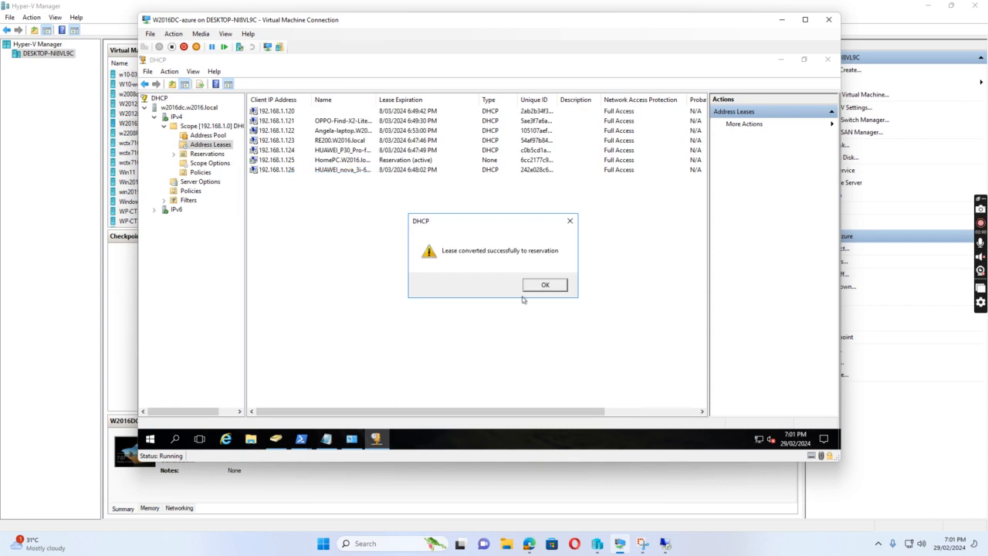
{"action": "left_click", "coordinate": [534, 286]}
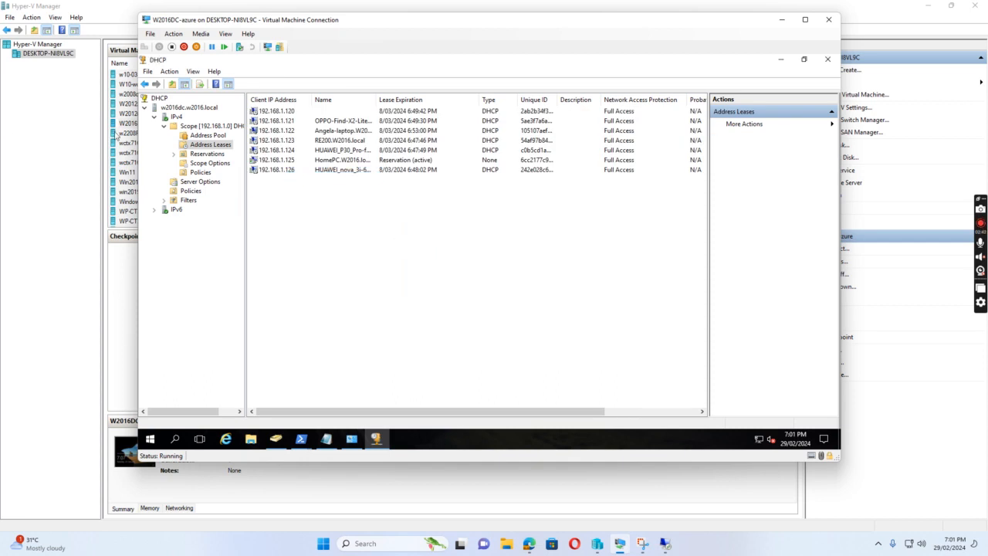
- Enable the 006 DNS Servers option in the reservation options for 192.168.1.125
{"action": "left_click", "coordinate": [173, 155]}
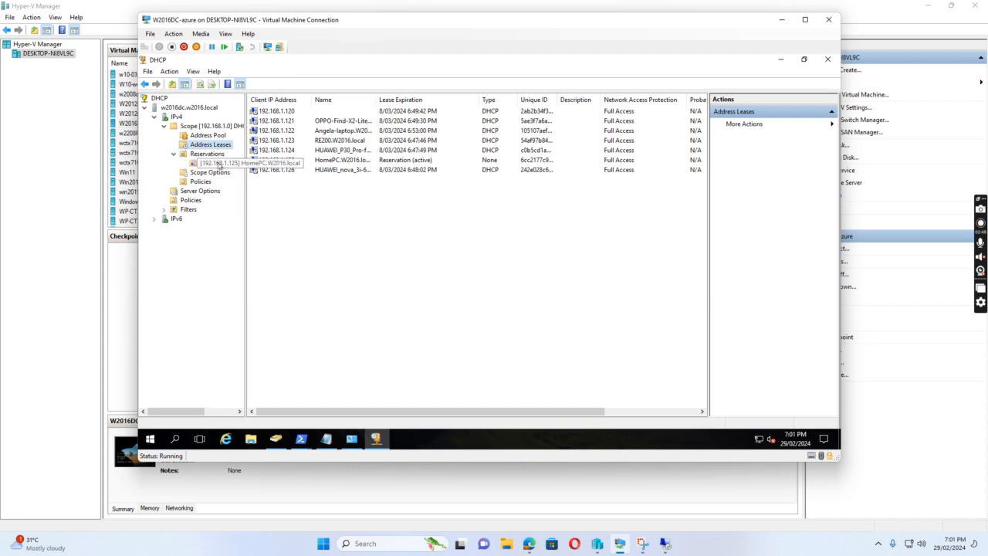
{"action": "left_click", "coordinate": [219, 165]}
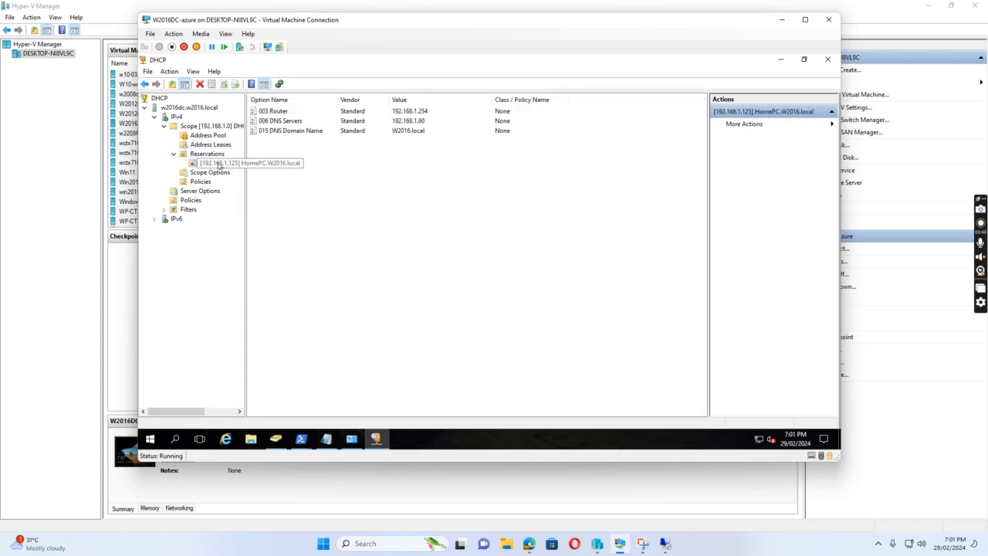
{"action": "right_click", "coordinate": [220, 164]}
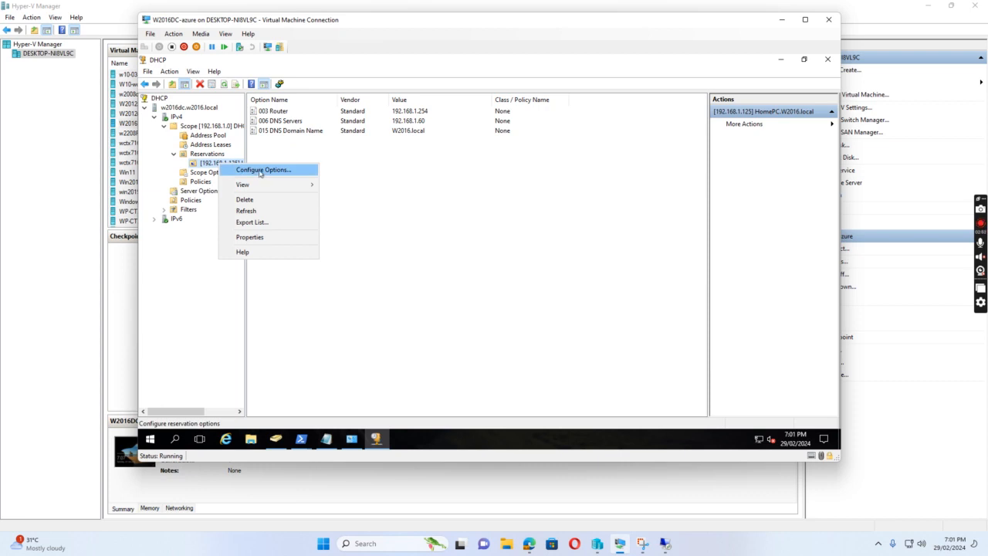
{"action": "left_click", "coordinate": [260, 170]}
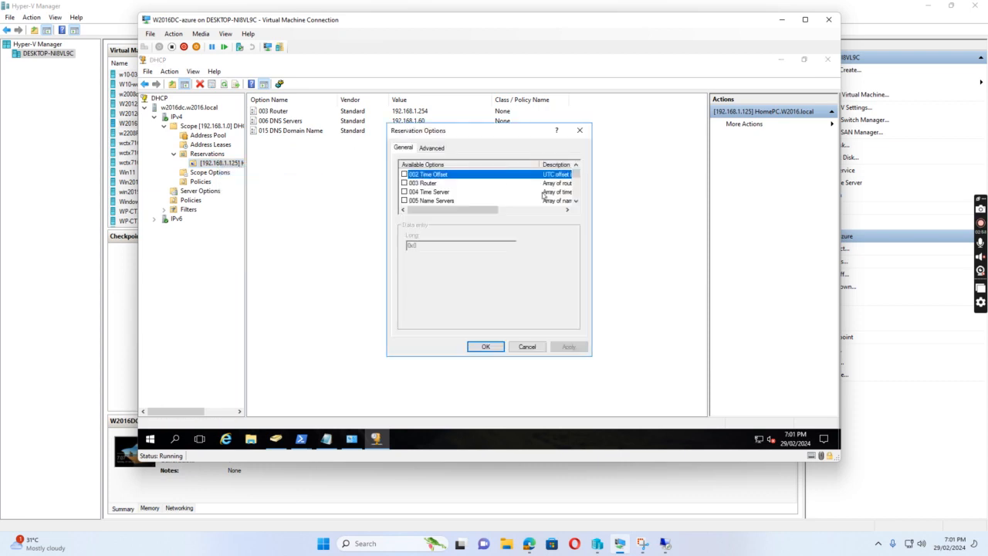
{"action": "left_click", "coordinate": [576, 201]}
{"action": "left_click", "coordinate": [576, 201]}
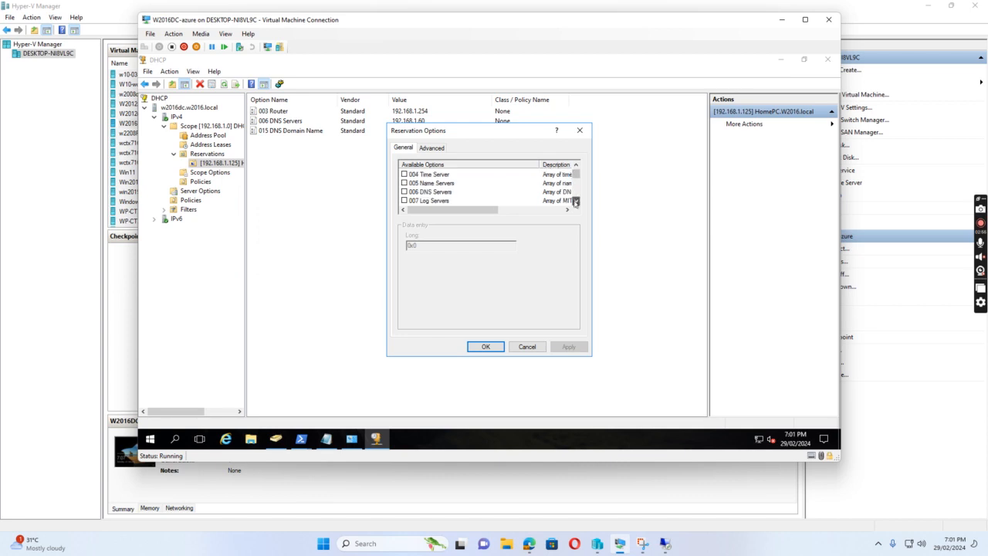
{"action": "left_click", "coordinate": [405, 191]}
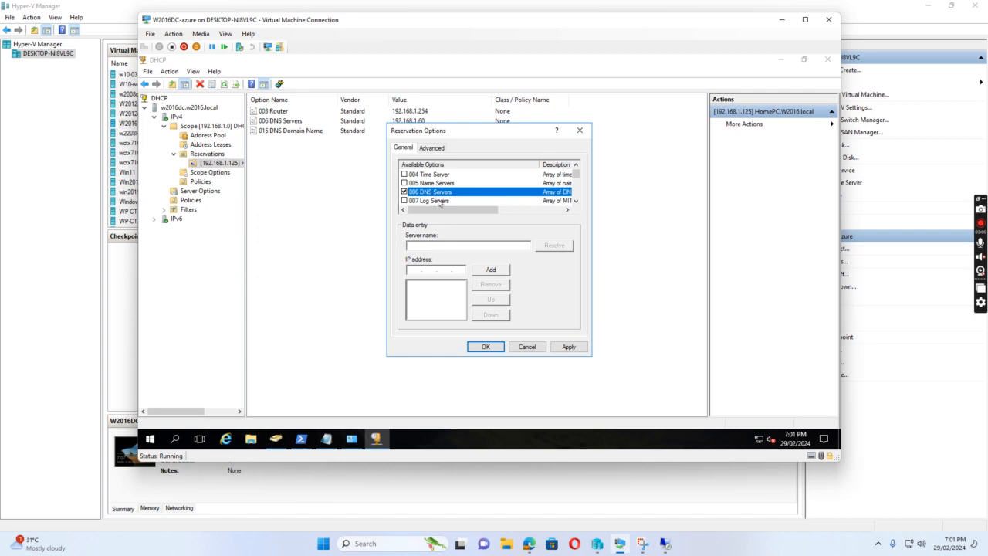
- Add 192.168.1.60 and 8.8.8.8 as the reservation's DNS servers and save the options
{"action": "left_click", "coordinate": [409, 270]}
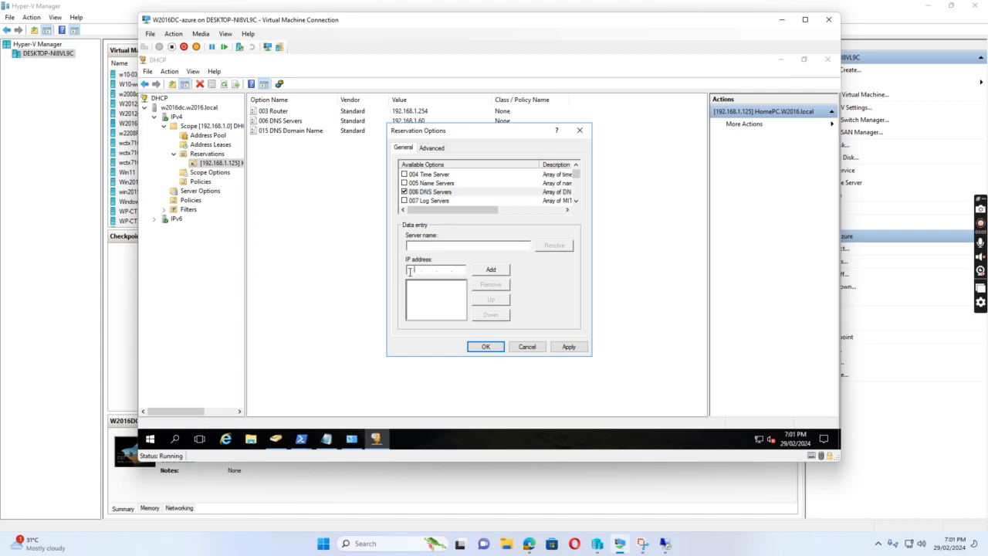
{"action": "type", "text": "19"}
{"action": "left_click", "coordinate": [489, 272]}
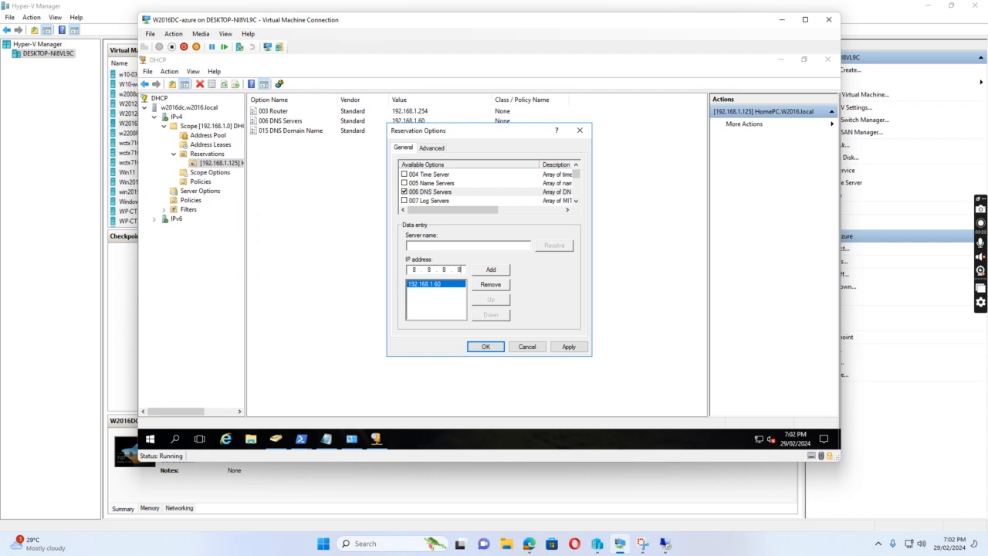
{"action": "left_click", "coordinate": [491, 269]}
{"action": "left_click", "coordinate": [488, 346]}
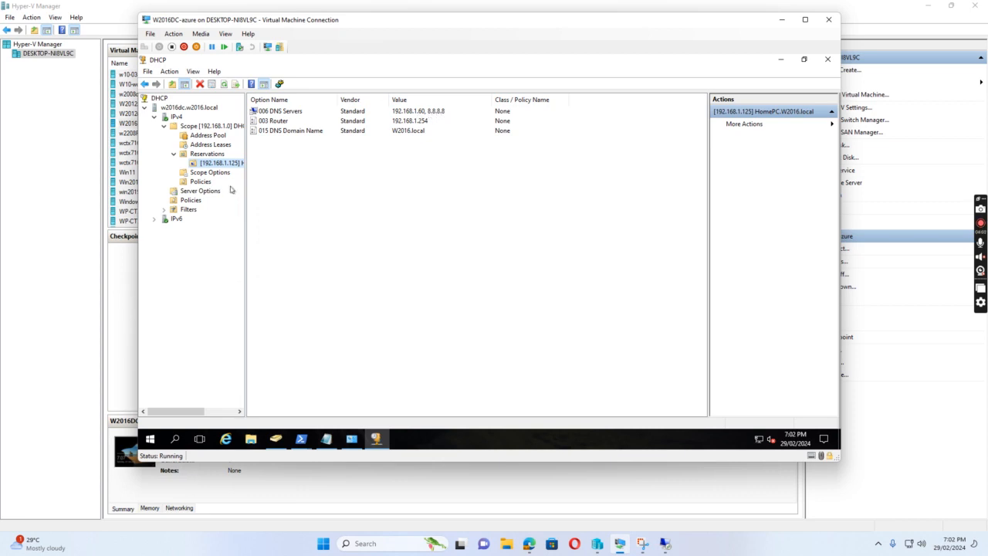
- View the scope options node and the contents of scope 192.168.1.0, and collapse its Reservations branch
{"action": "left_click", "coordinate": [205, 173]}
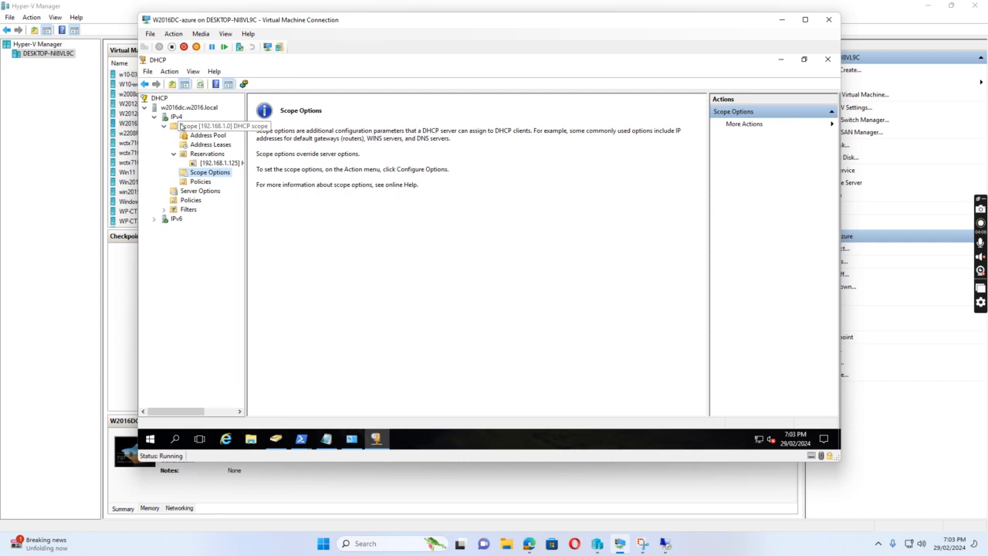
{"action": "left_click", "coordinate": [174, 127]}
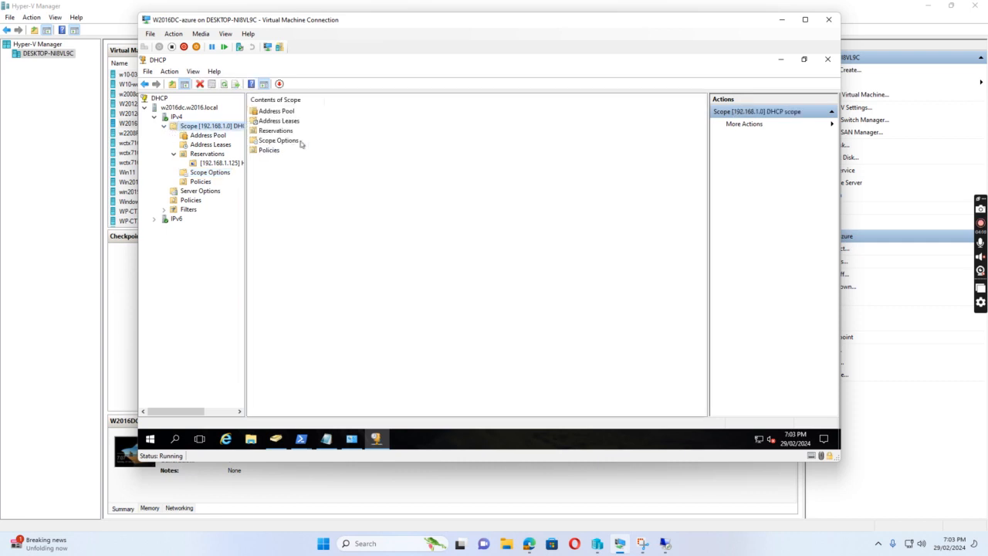
{"action": "left_click", "coordinate": [173, 154]}
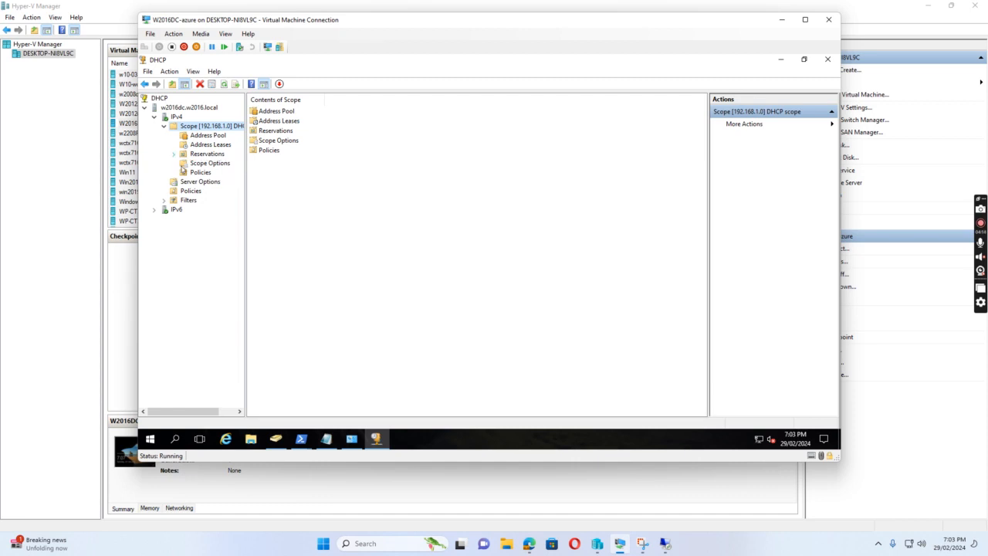
- Refresh the scope options of scope 192.168.1.0 and view the options assigned to the 192.168.1.125 reservation
{"action": "left_click", "coordinate": [199, 163]}
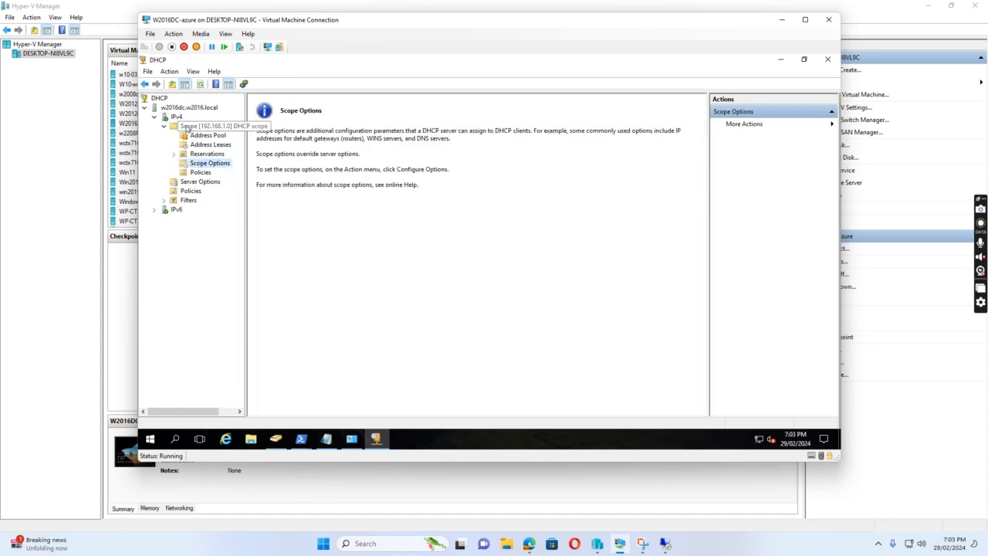
{"action": "left_click", "coordinate": [187, 127]}
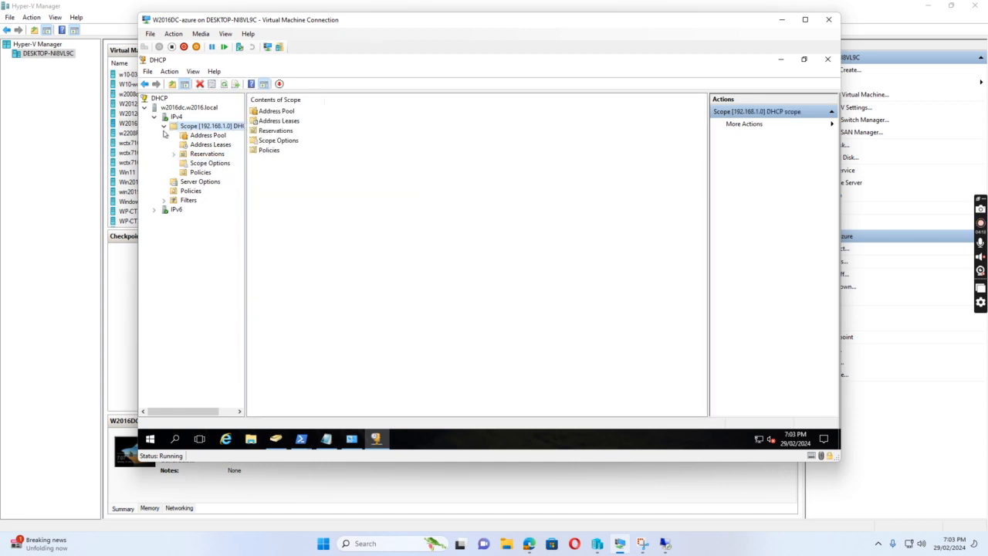
{"action": "left_click", "coordinate": [163, 126]}
{"action": "left_click", "coordinate": [163, 126]}
{"action": "left_click", "coordinate": [201, 164]}
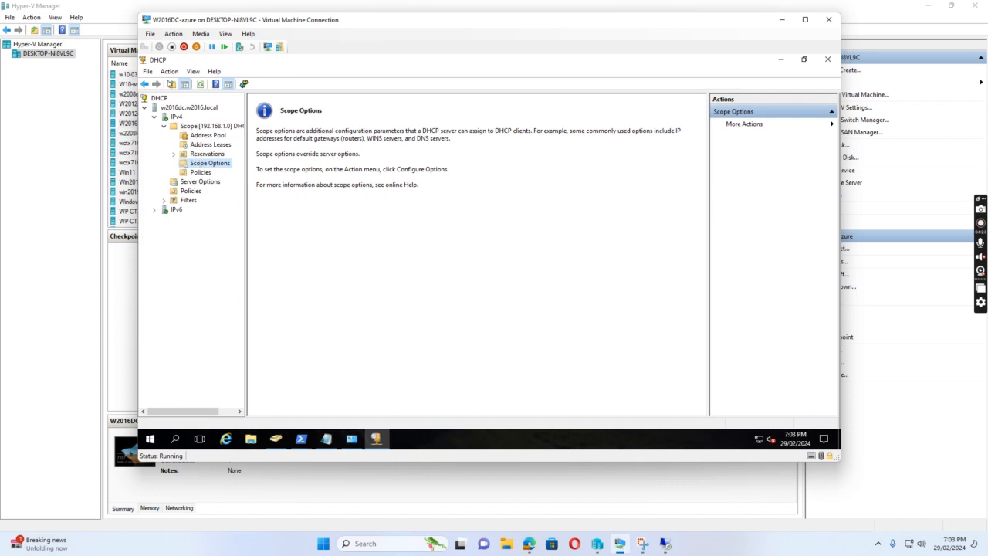
{"action": "left_click", "coordinate": [200, 85]}
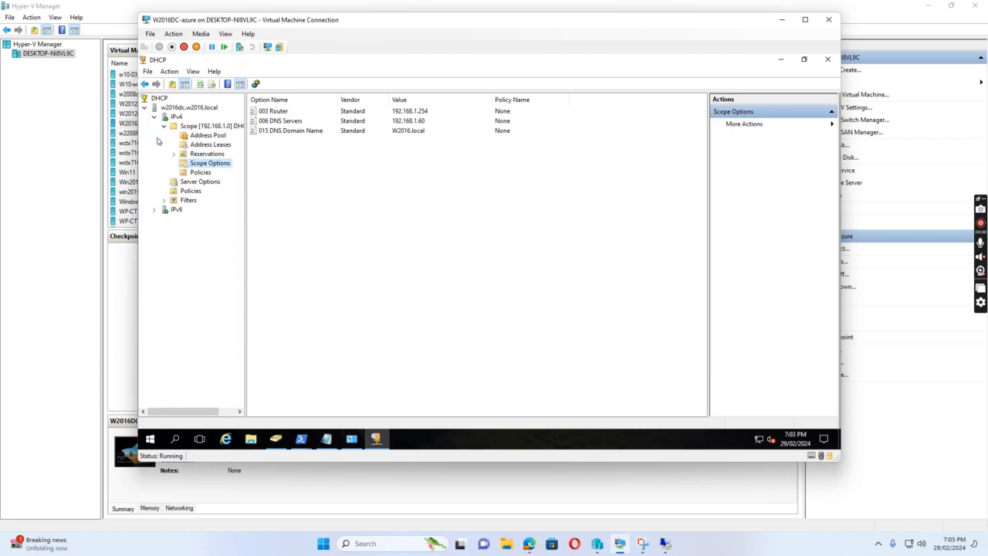
{"action": "left_click", "coordinate": [173, 154]}
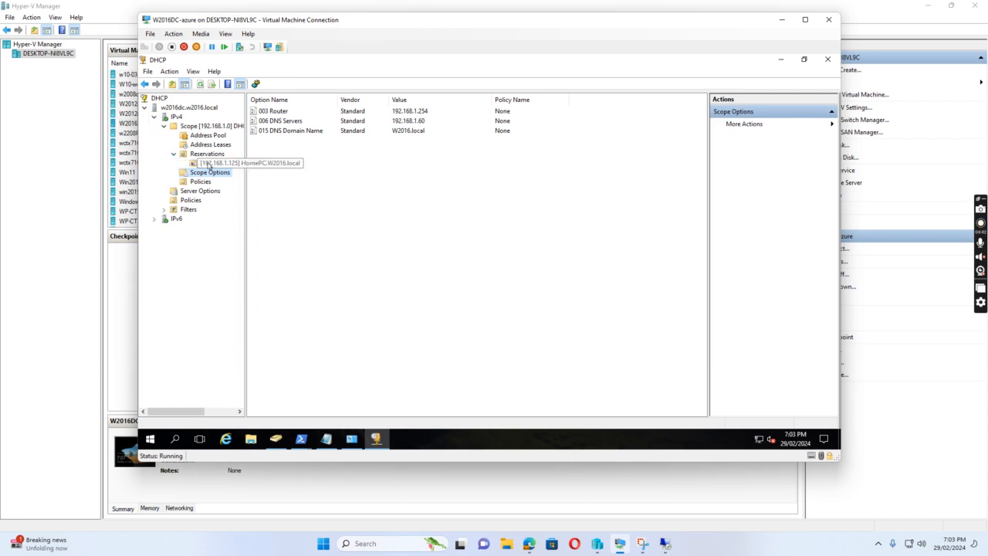
{"action": "left_click", "coordinate": [210, 163]}
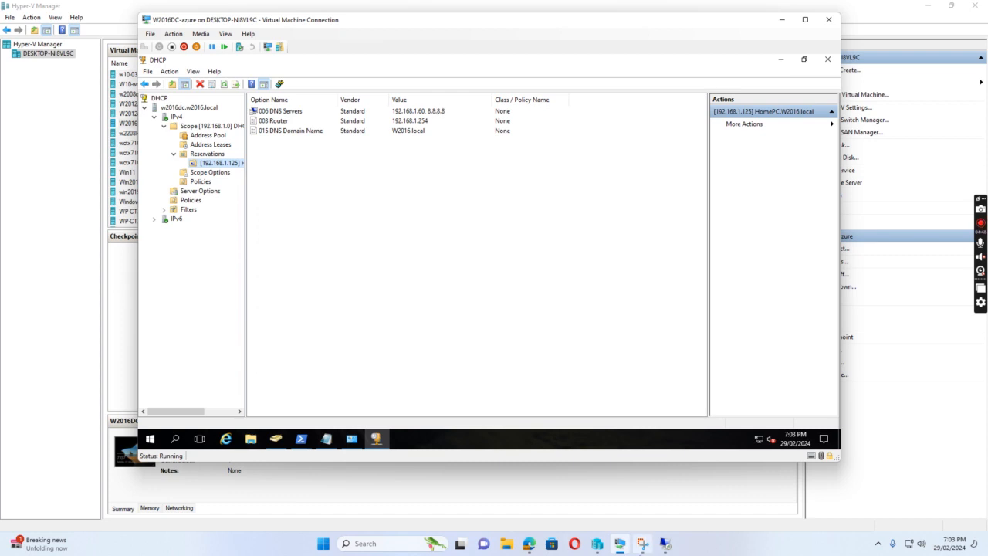
- Switch to the Remote Desktop session of 192.168.1.125 and run hostname and ipconfig /all in its Command Prompt
{"action": "left_click", "coordinate": [665, 544]}
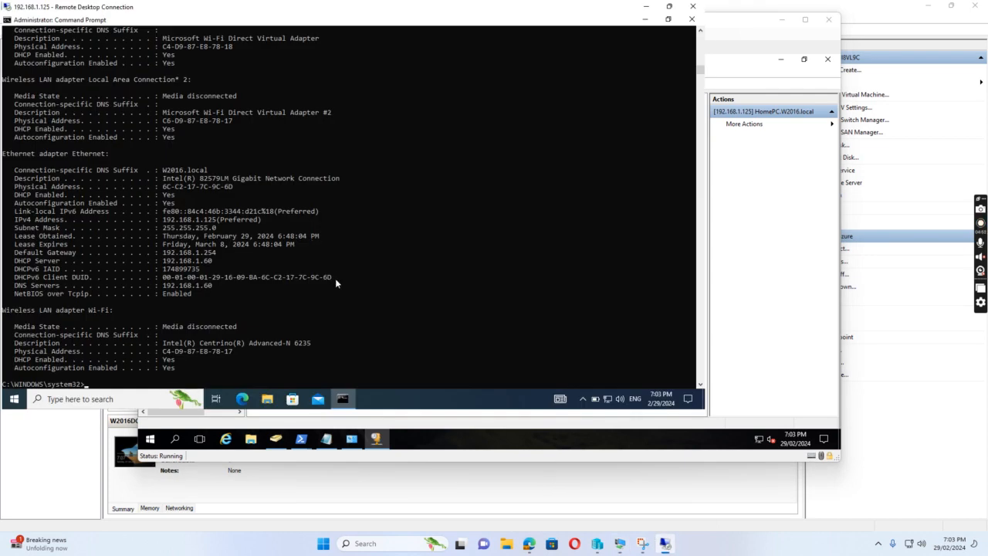
{"action": "type", "text": "hostname"}
{"action": "key", "text": "Return"}
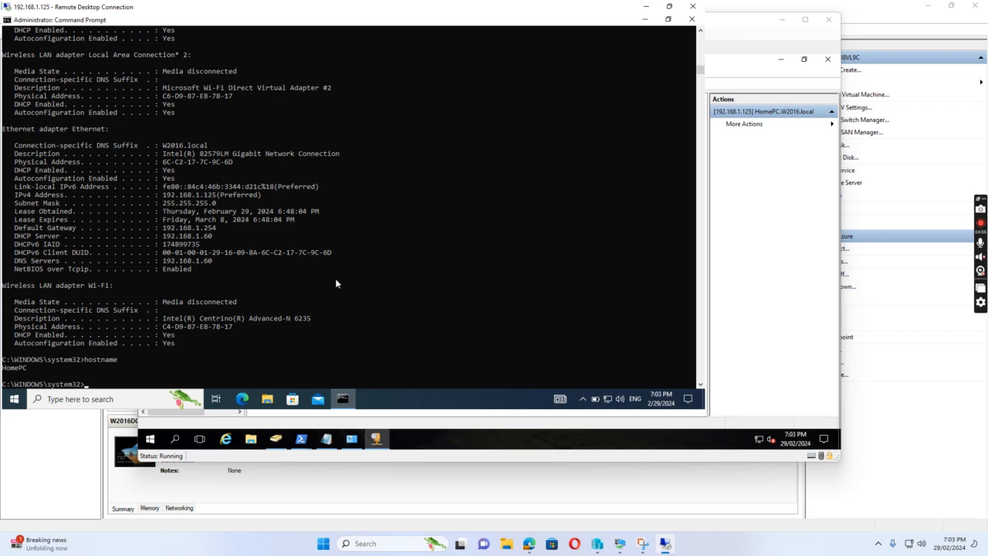
{"action": "type", "text": "ipconfig /all"}
{"action": "key", "text": "Return"}
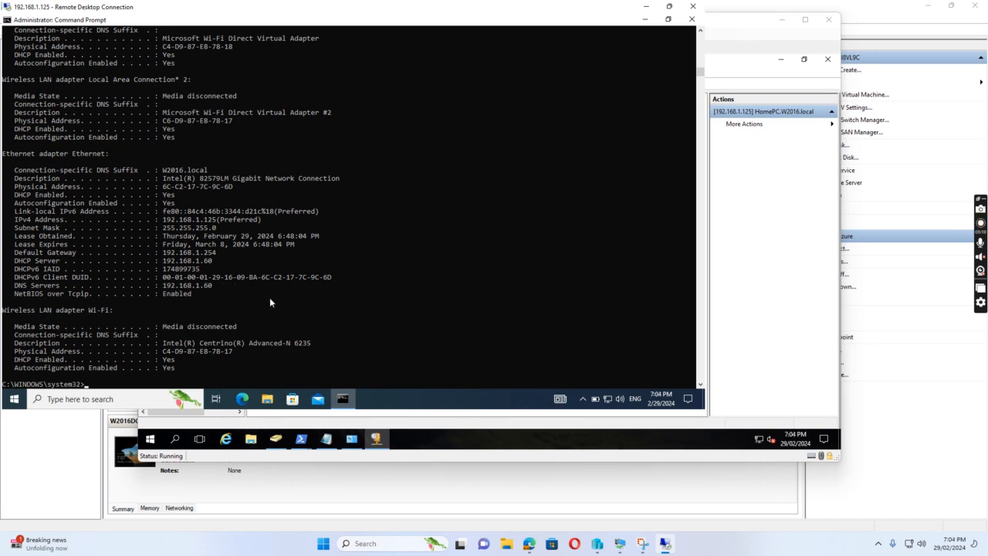
- Renew the client's DHCP lease with ipconfig /renew
{"action": "type", "text": "ip"}
{"action": "type", "text": "congi"}
{"action": "type", "text": "ig "}
{"action": "type", "text": "/renew"}
{"action": "key", "text": "Return"}
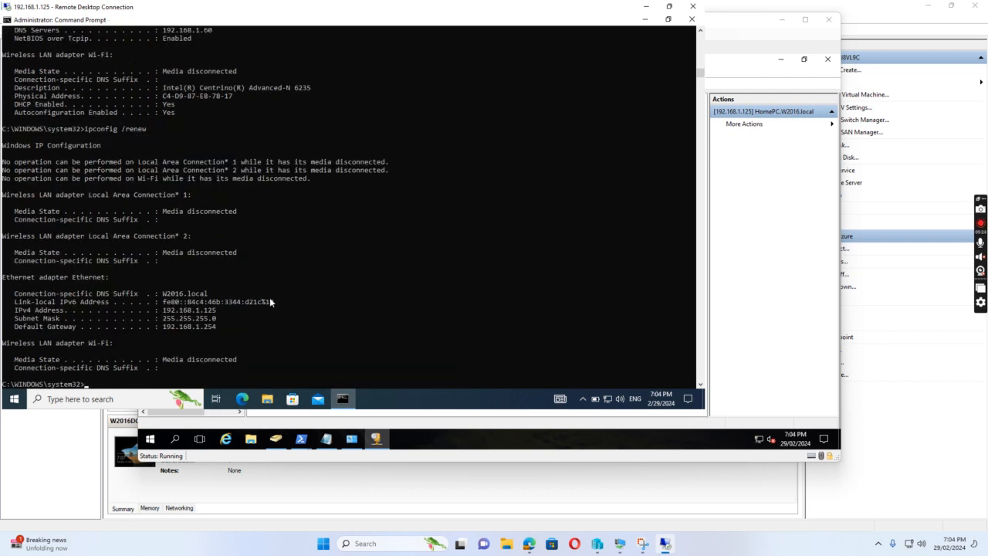
- Check the client's renewed network configuration with ipconfig /all and highlight the second DNS server entry of the Ethernet adapter
{"action": "type", "text": "ipconfig /all"}
{"action": "key", "text": "Return"}
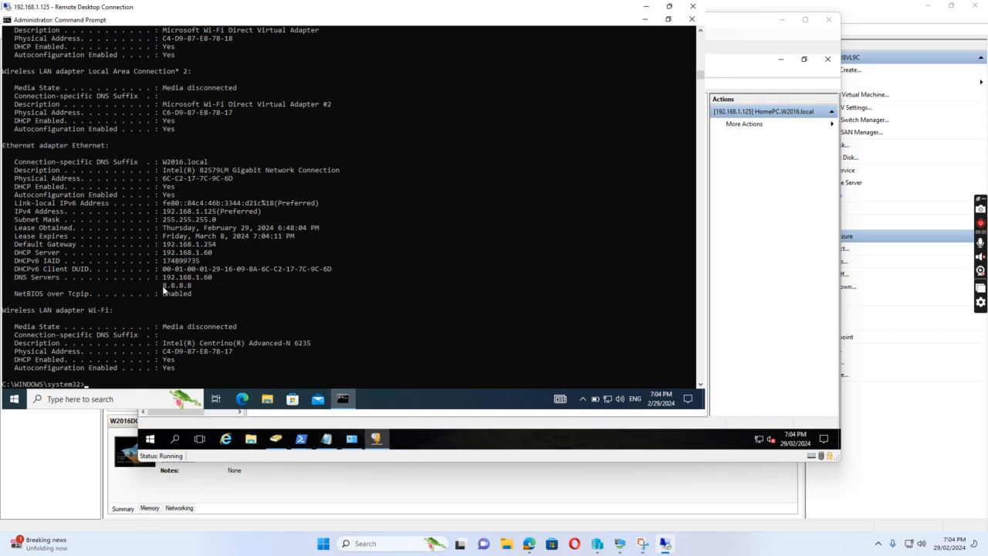
{"action": "left_click_drag", "start_coordinate": [162, 287], "coordinate": [195, 287]}
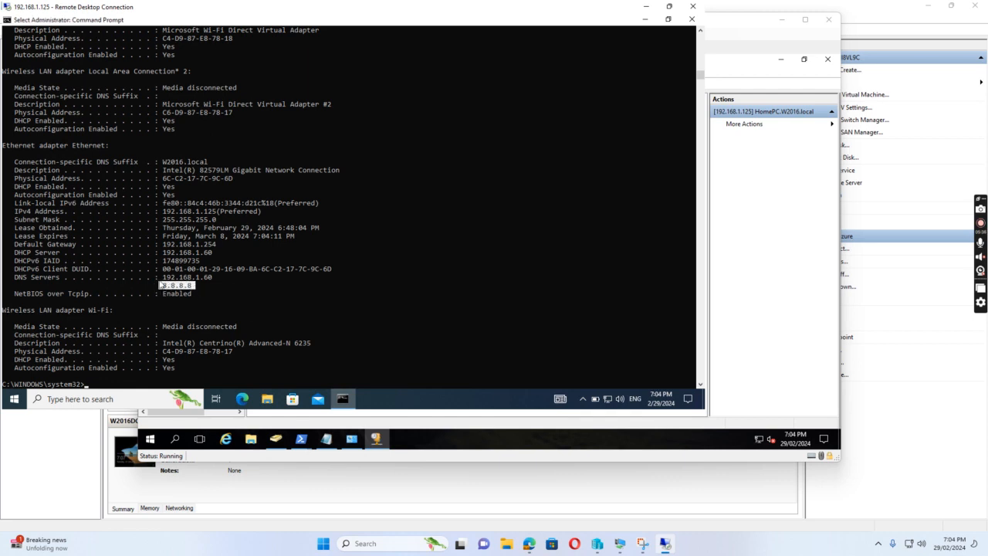